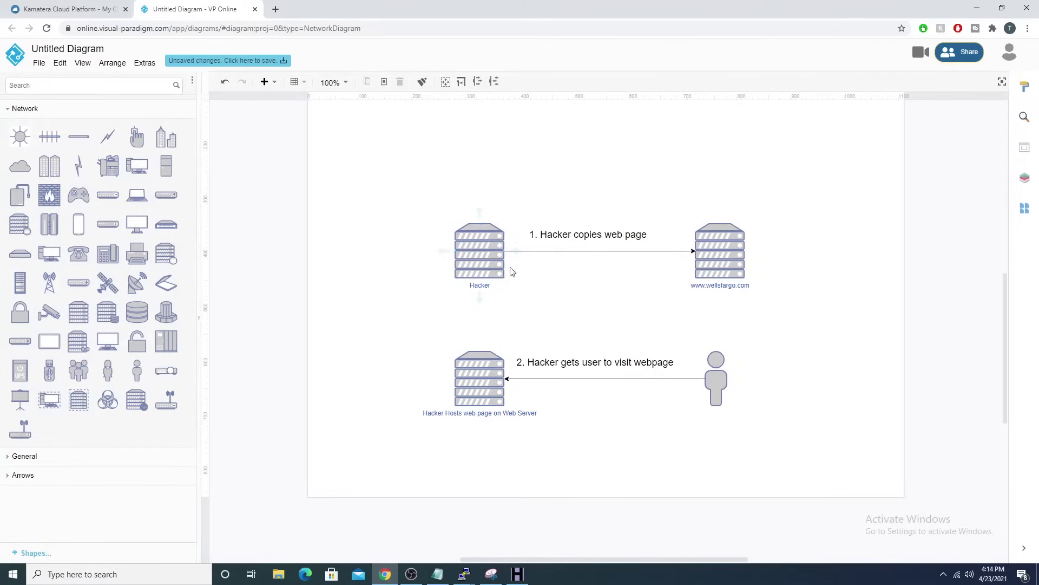
# - In the phishing-flow diagram, align the Hacker Hosts web page server under the Hacker server
pyautogui.click(488, 265)
pyautogui.click(807, 291)
pyautogui.click(485, 242)
pyautogui.click(468, 384)
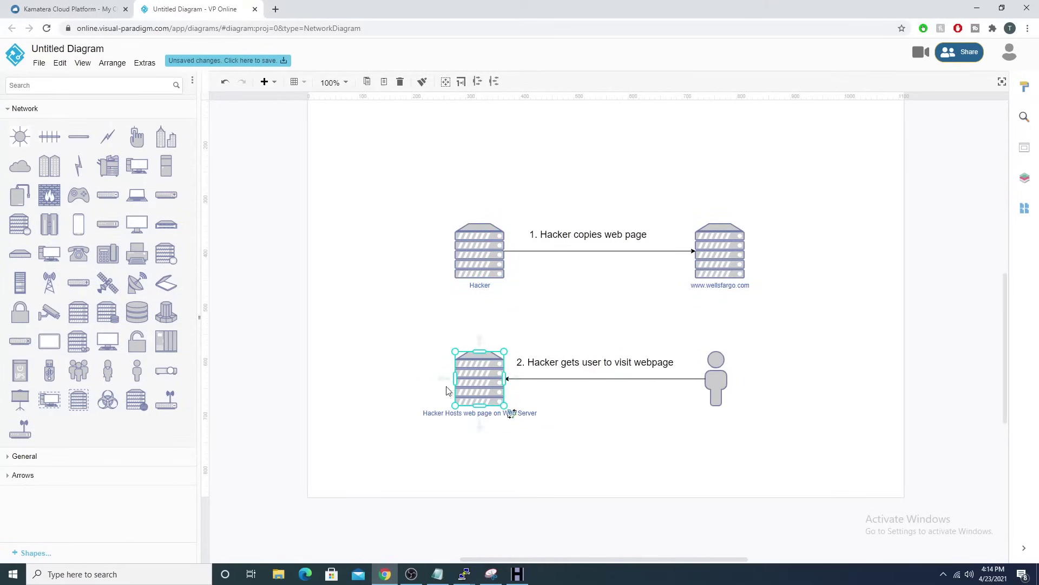
pyautogui.click(723, 374)
pyautogui.click(489, 364)
pyautogui.click(709, 381)
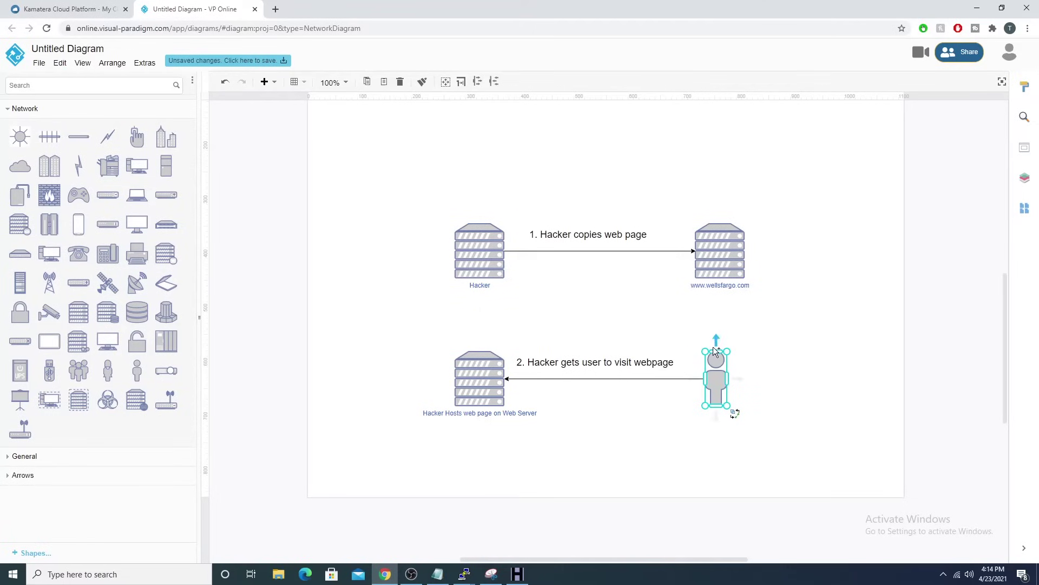
pyautogui.click(482, 373)
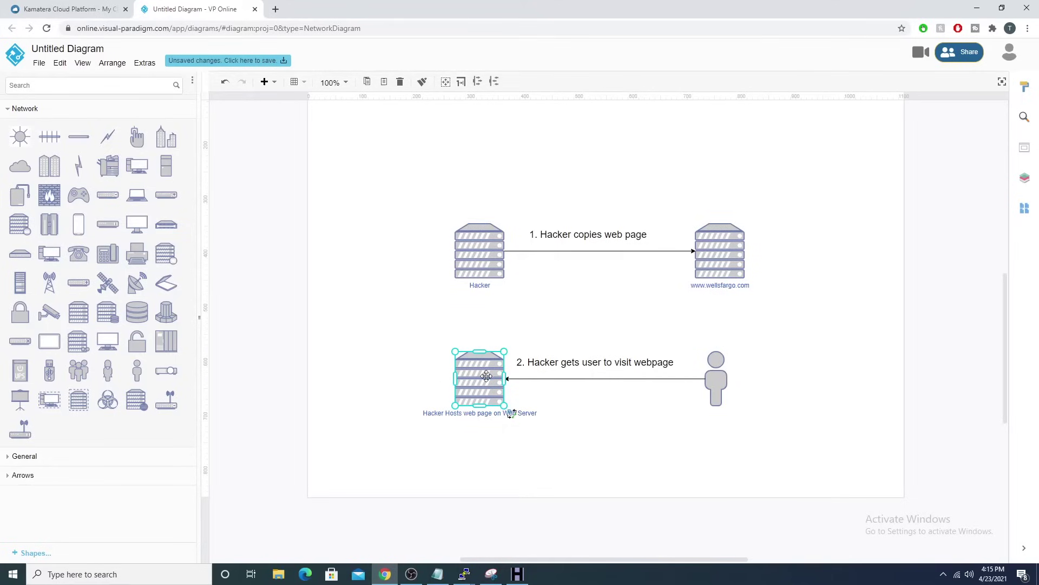
pyautogui.moveTo(482, 377); pyautogui.dragTo(489, 379)
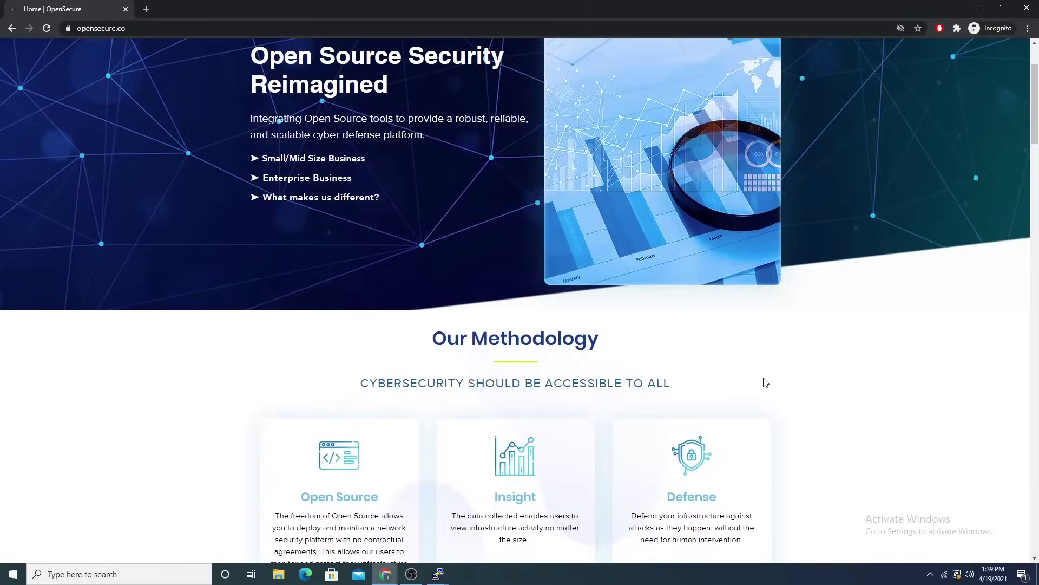
# - Scroll through the OpenSecure home page
pyautogui.scroll(-3, 766, 382)
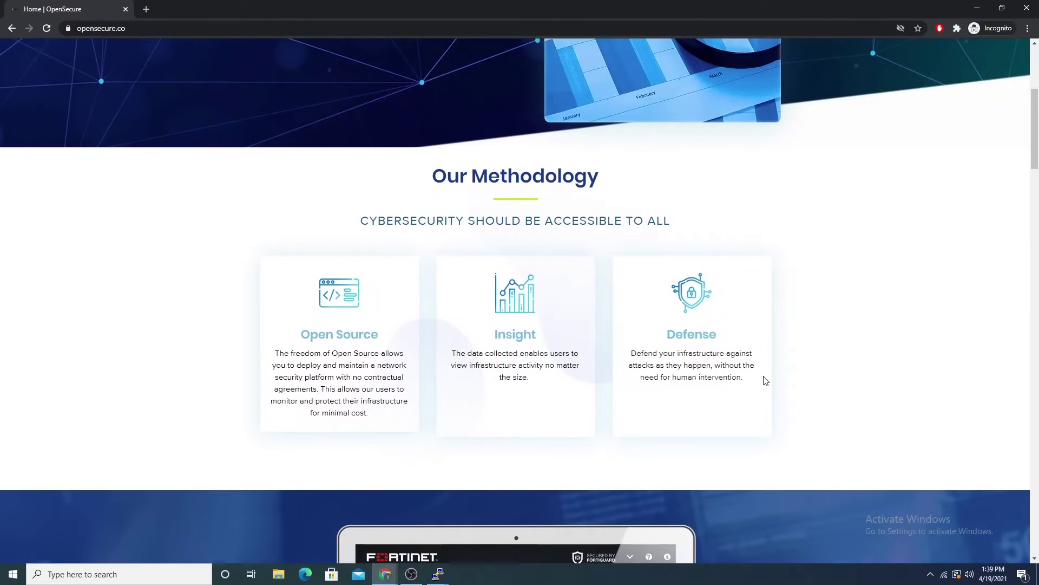
pyautogui.scroll(5, 765, 379)
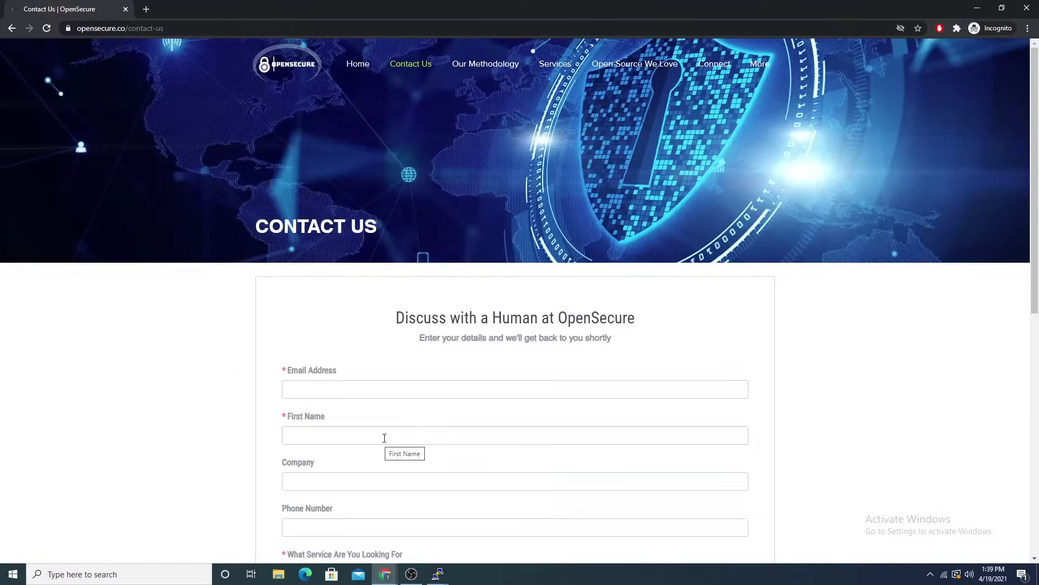
pyautogui.scroll(-3, 387, 449)
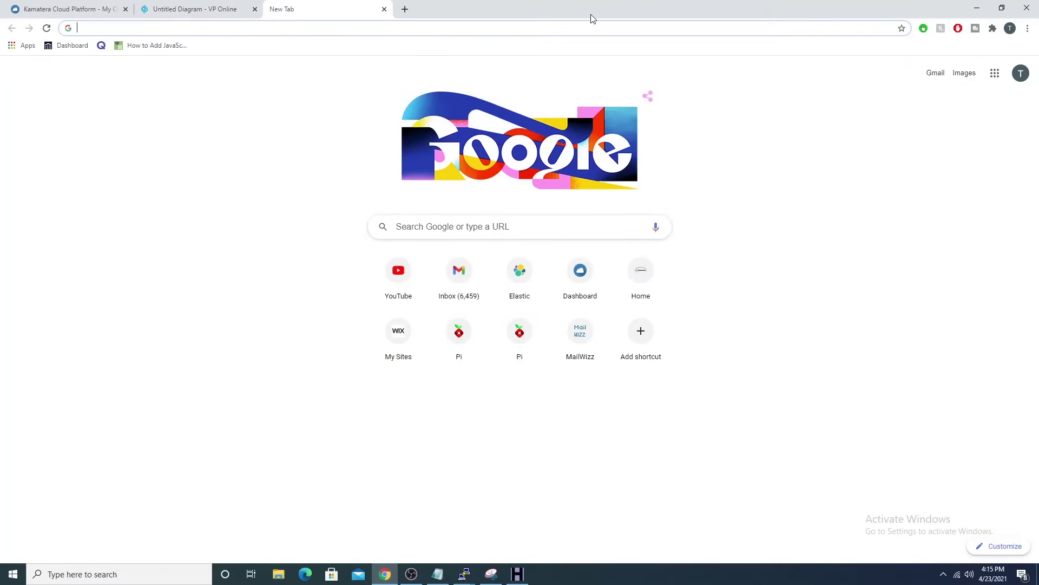
# - Search Google for httrack and open the HTTrack Website Copier result
pyautogui.write('httrack')
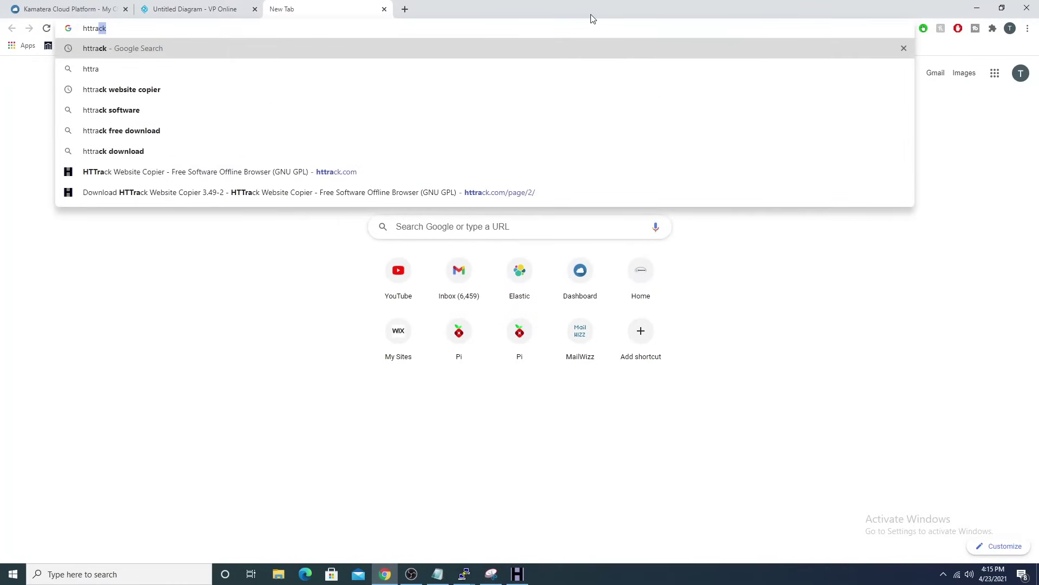
pyautogui.press('Return')
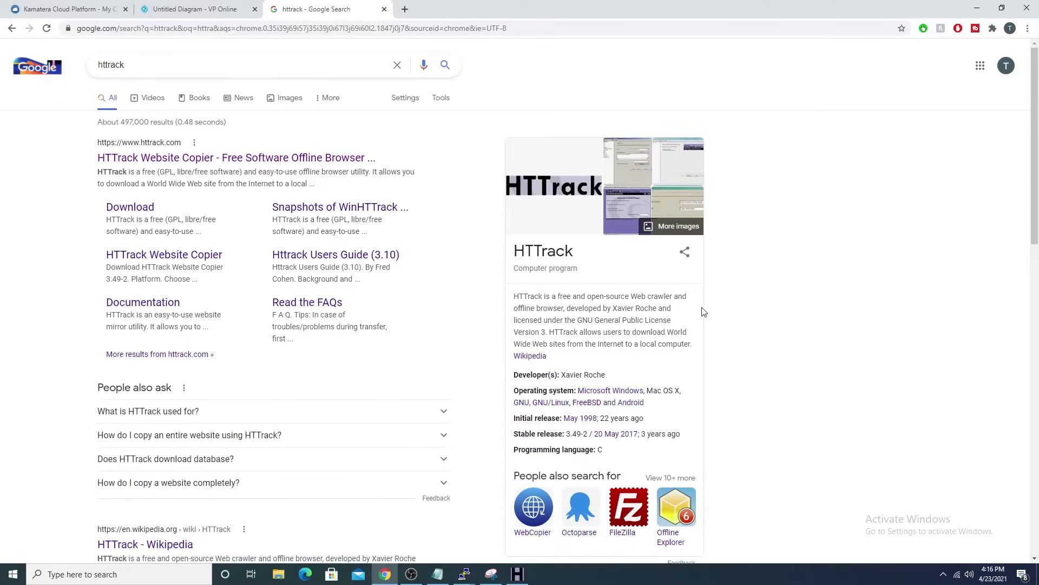
pyautogui.click(231, 161)
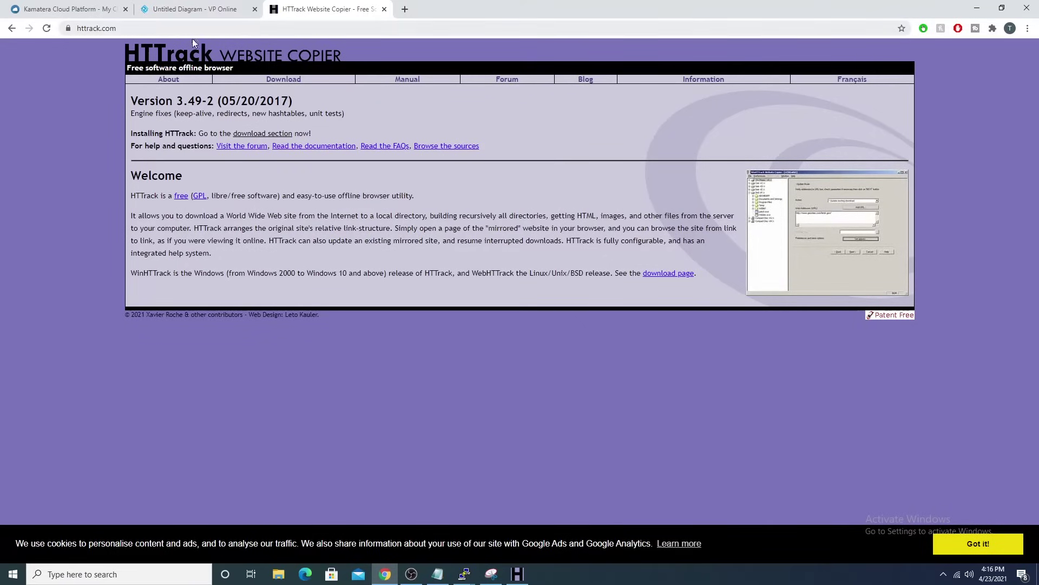
# - Go to HTTrack's download page, highlight httrack_x64-3.49.2.exe, and bring up the Start menu
pyautogui.click(283, 79)
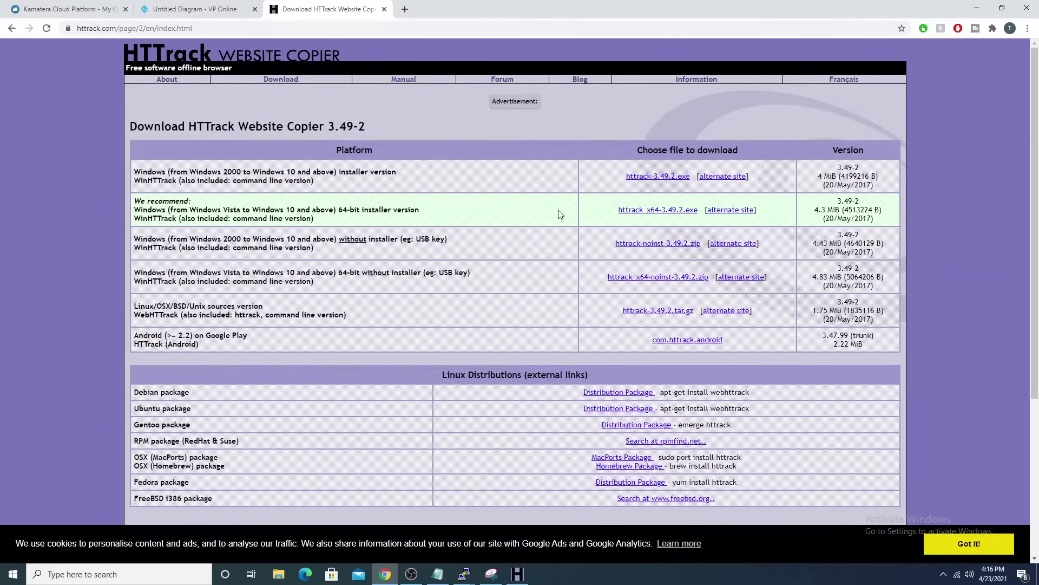
pyautogui.moveTo(595, 217); pyautogui.dragTo(700, 212)
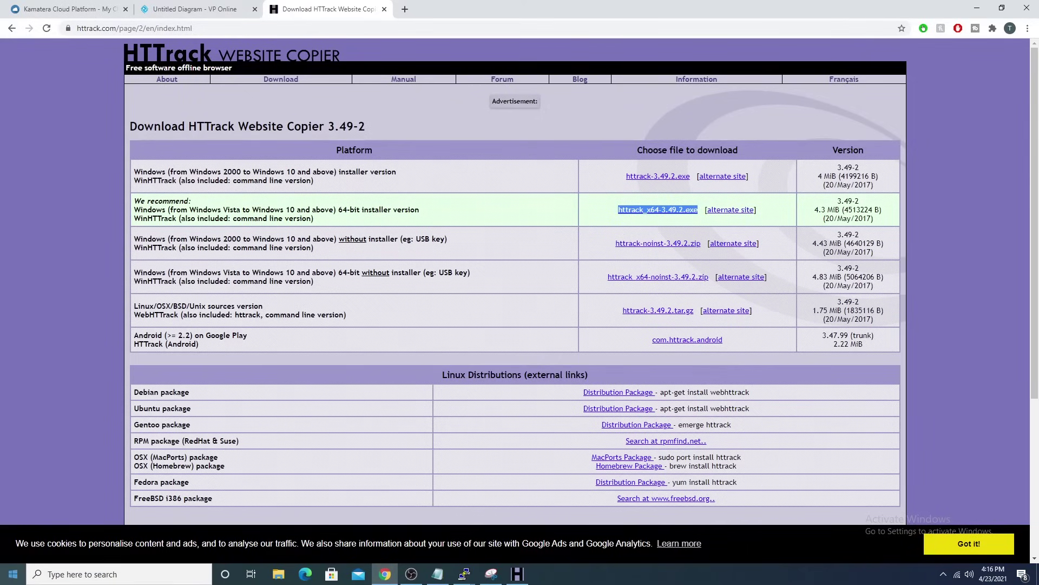
pyautogui.click(13, 574)
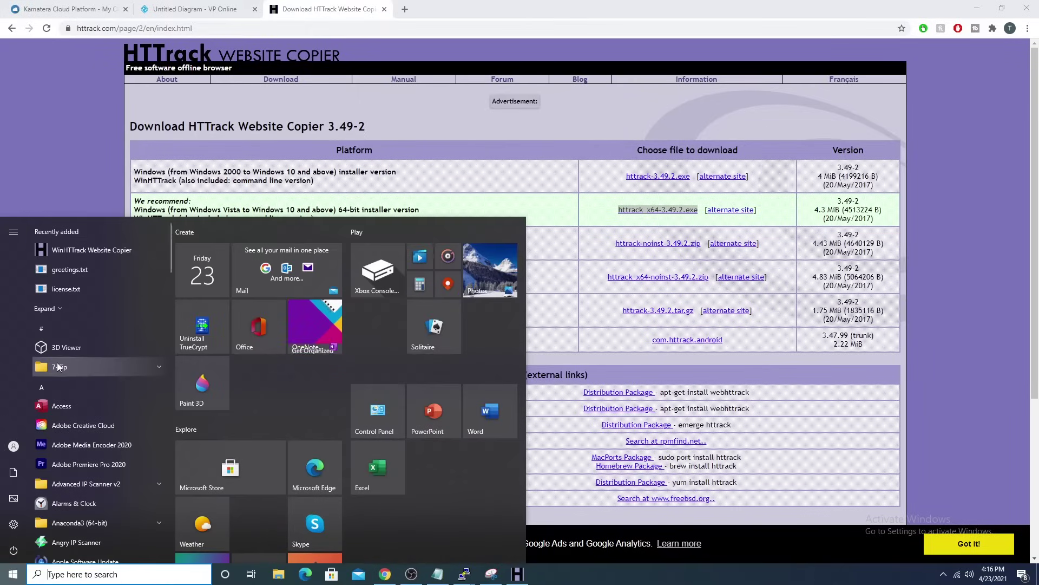
# - Launch WinHTTrack Website Copier and start a new project from the welcome page
pyautogui.click(57, 249)
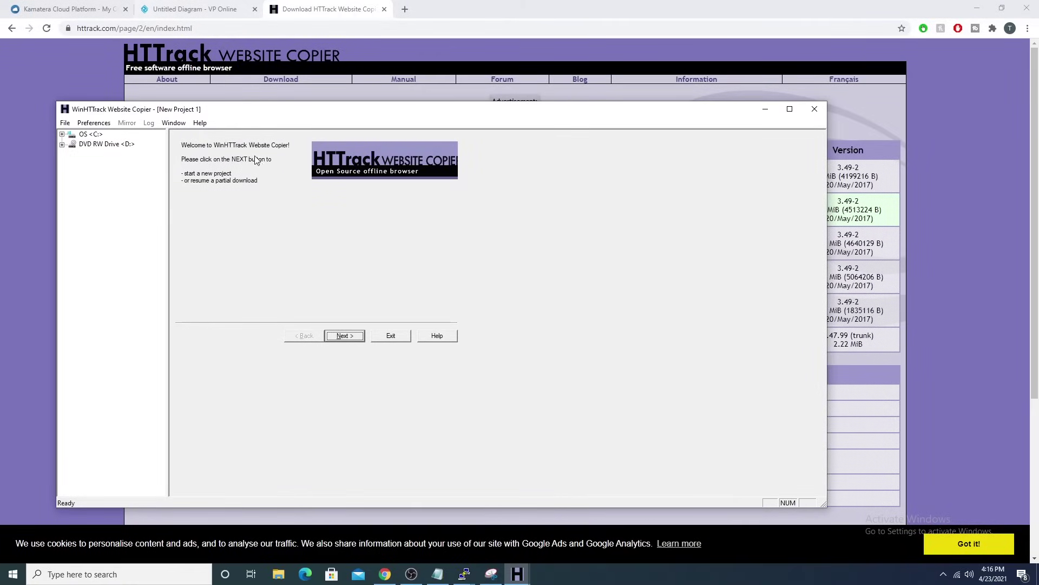
pyautogui.moveTo(238, 110); pyautogui.dragTo(340, 95)
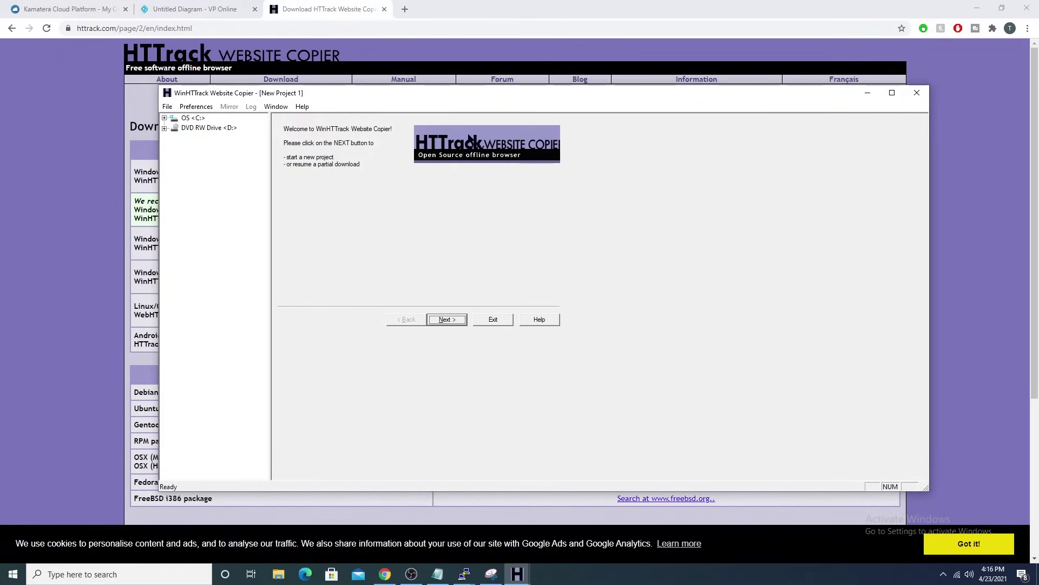
pyautogui.click(447, 319)
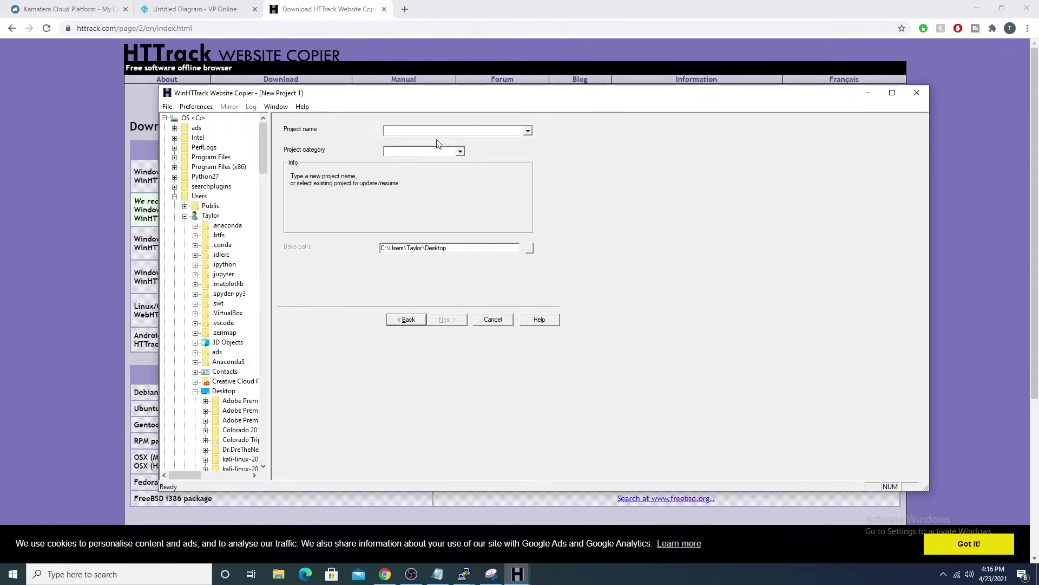
# - Name the project wellsfargo with the Desktop base path and continue to Mirroring Mode
pyautogui.click(441, 131)
pyautogui.write('we')
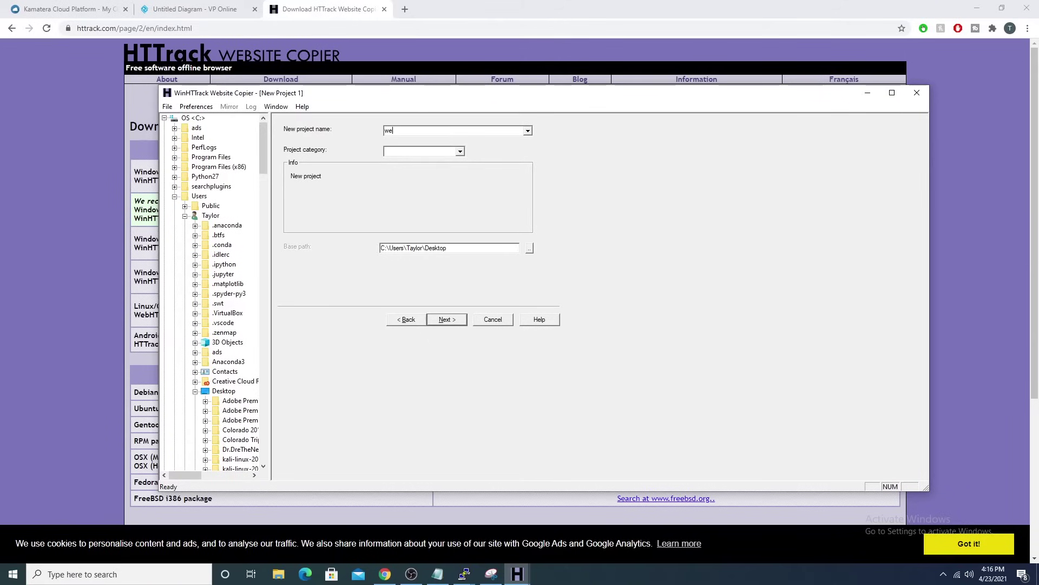
pyautogui.write('llsfargo')
pyautogui.moveTo(454, 248); pyautogui.dragTo(407, 248)
pyautogui.click(455, 320)
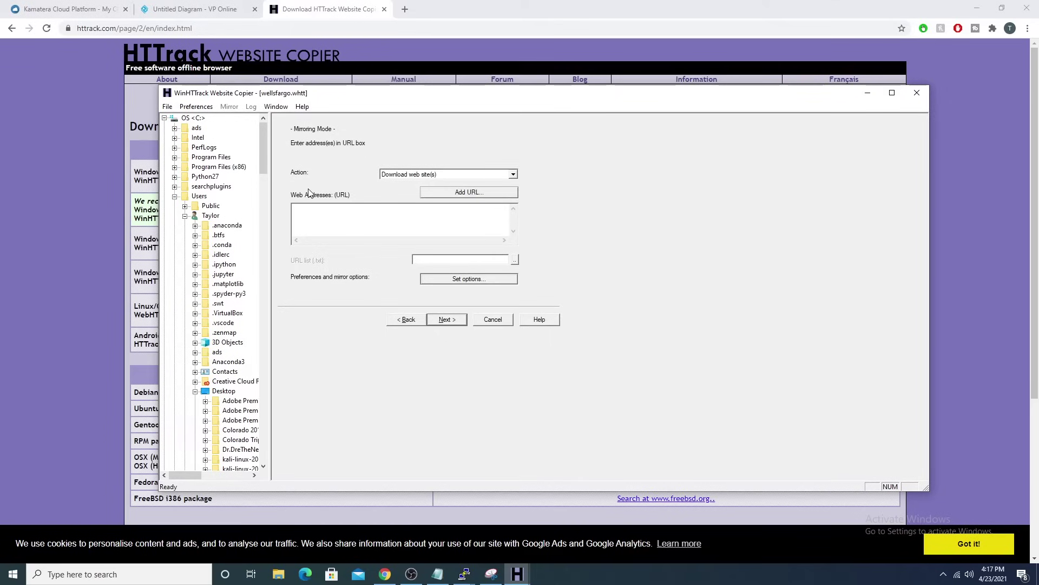
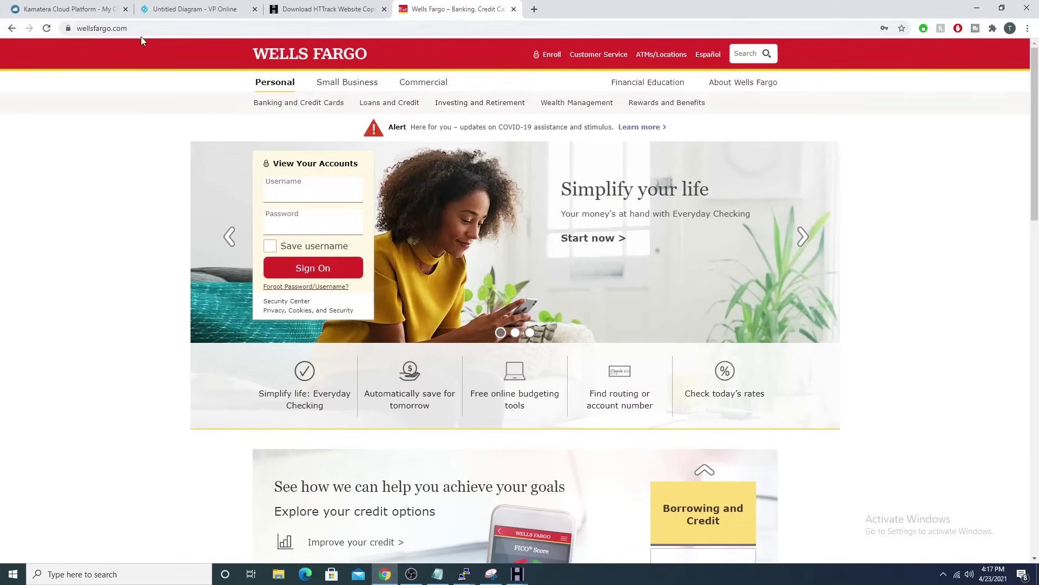
# - Copy the wellsfargo.com address from Chrome and bring up the open WinHTTrack windows
pyautogui.click(161, 26)
pyautogui.hotkey('ctrl', 'c')
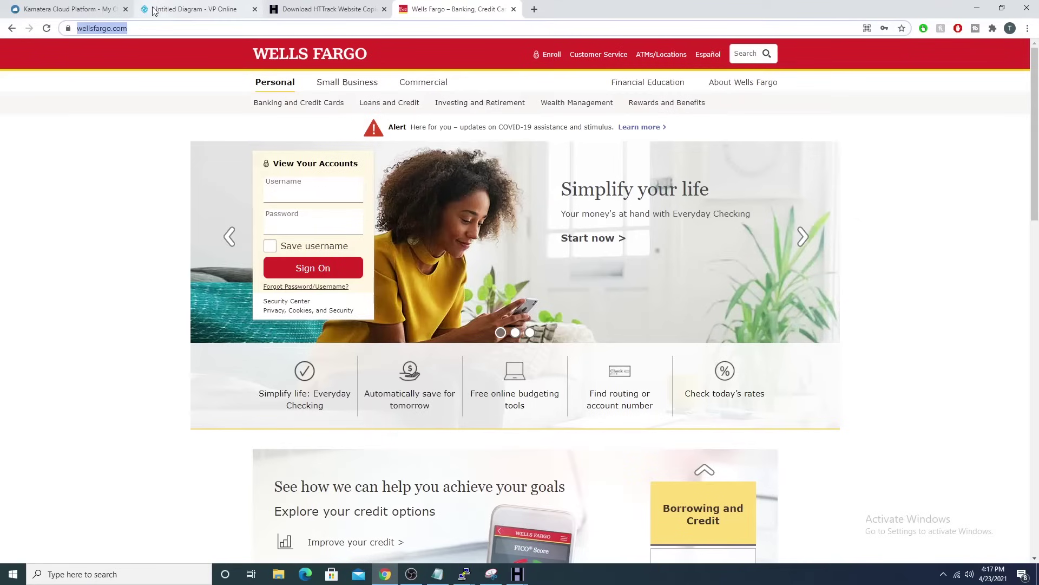
pyautogui.click(517, 577)
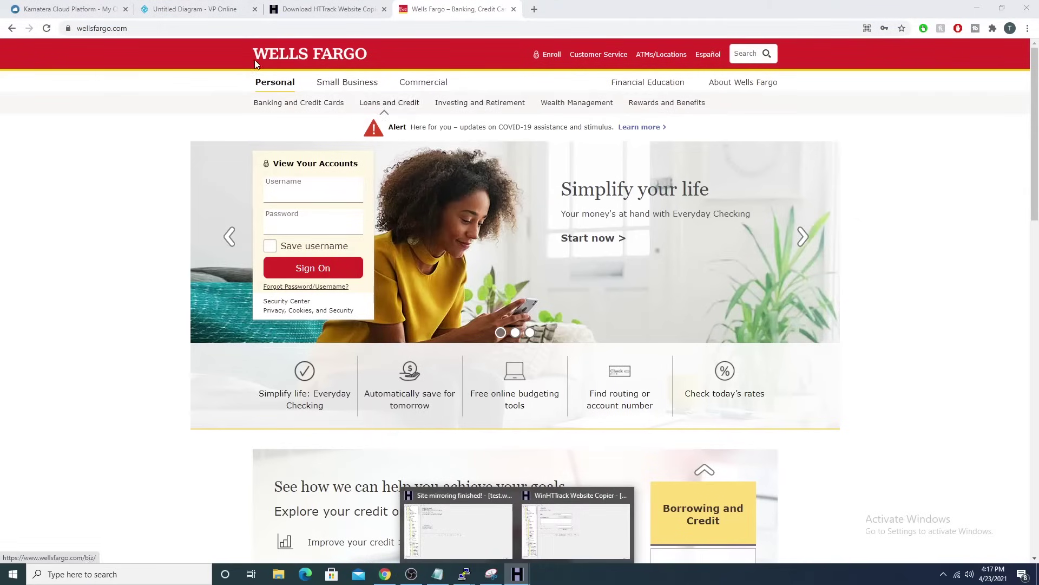
pyautogui.click(585, 532)
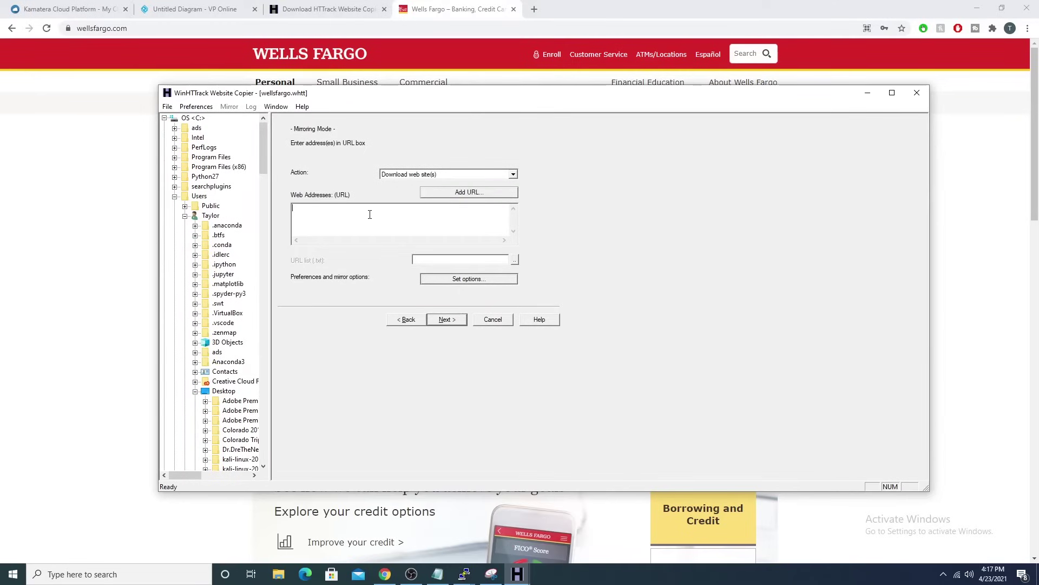
pyautogui.hotkey('ctrl', 'v')
pyautogui.click(445, 319)
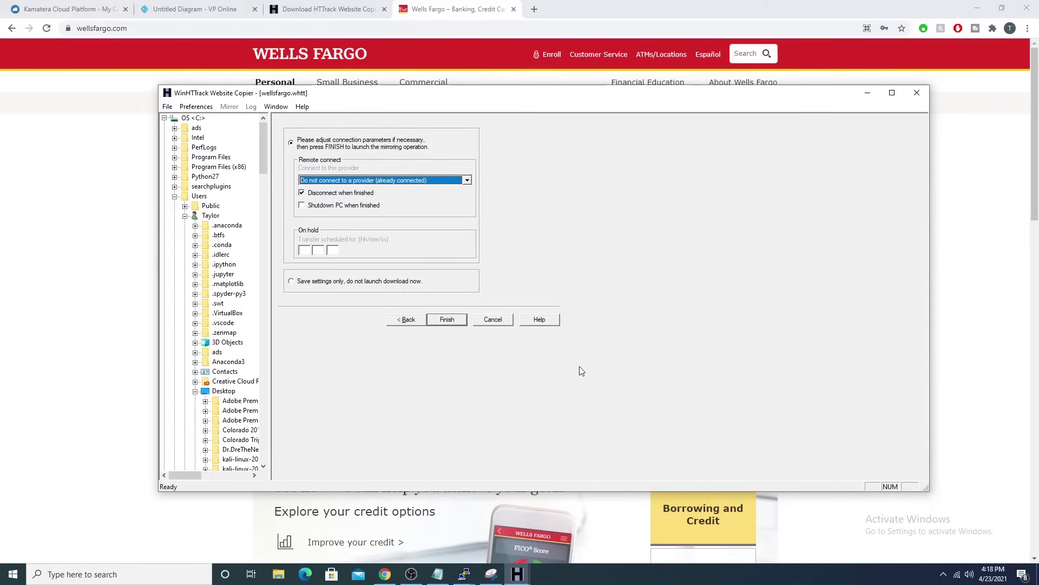
pyautogui.click(448, 319)
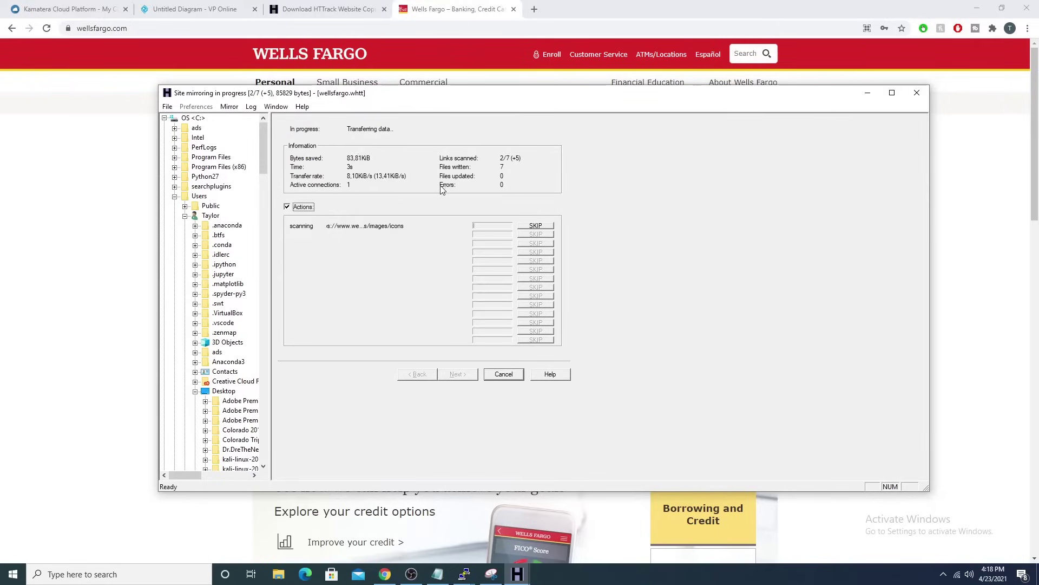
pyautogui.moveTo(386, 93); pyautogui.dragTo(365, 87)
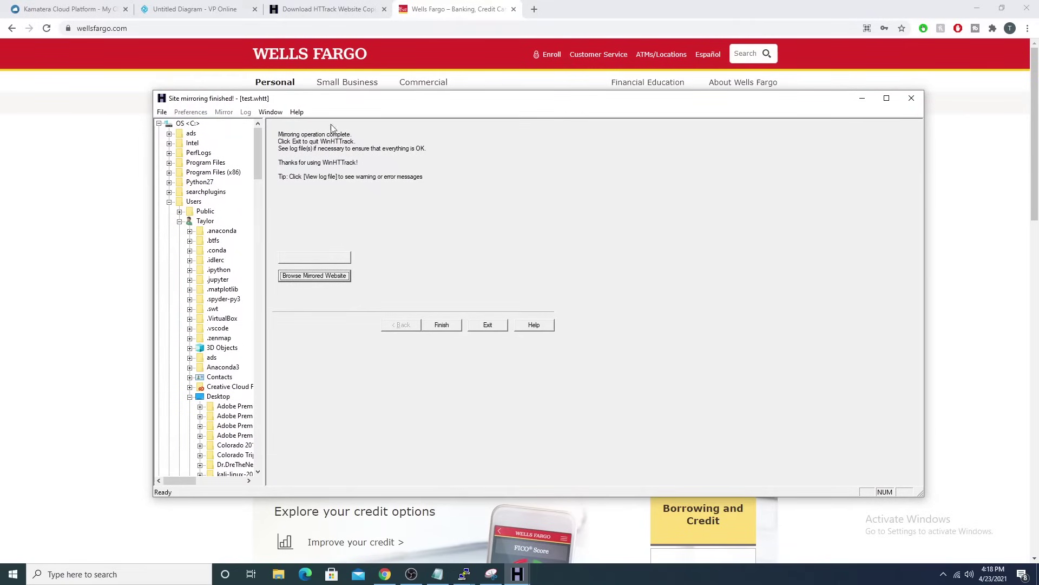
pyautogui.click(328, 283)
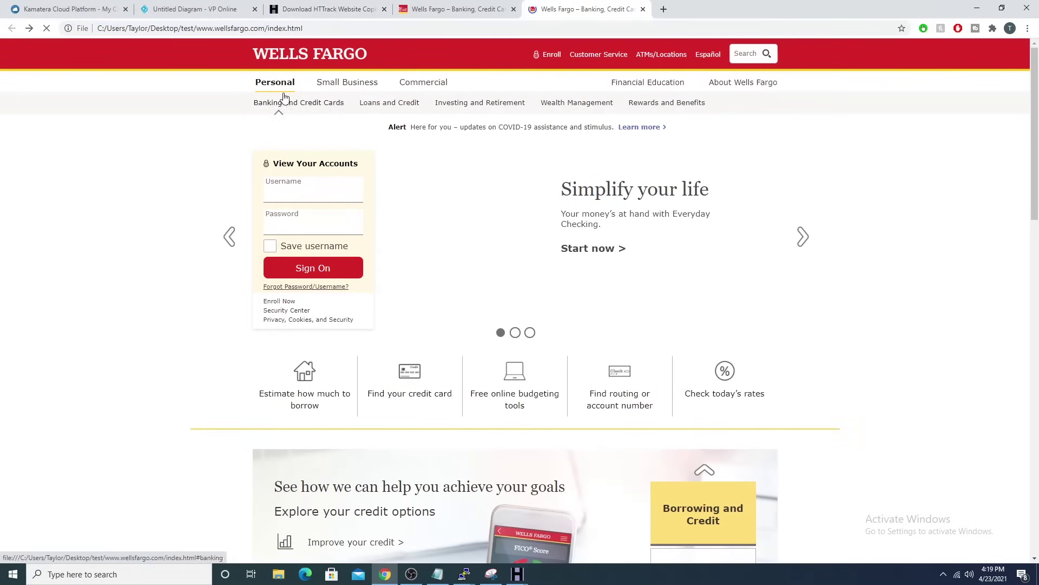
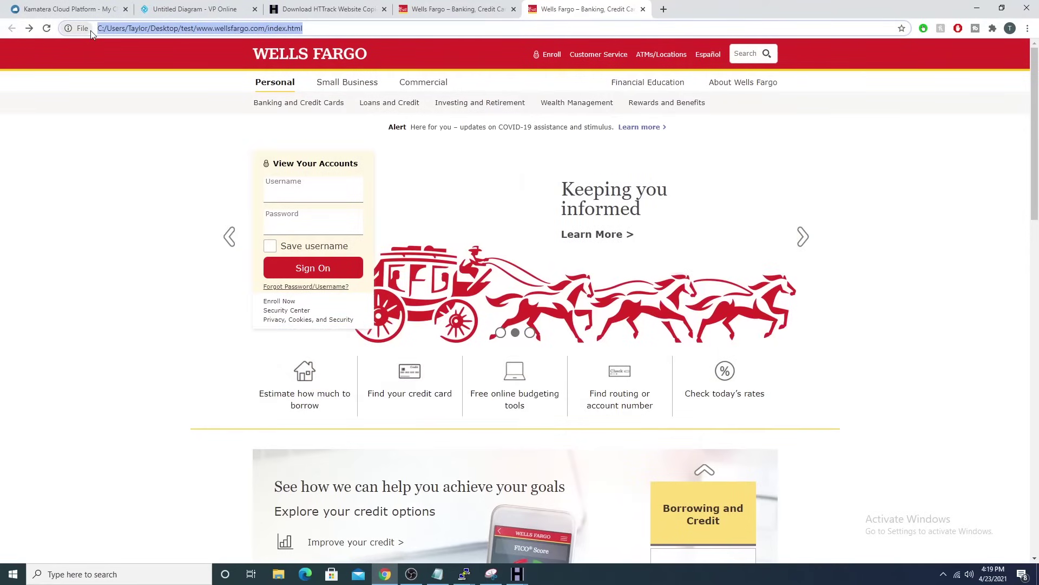
pyautogui.click(331, 29)
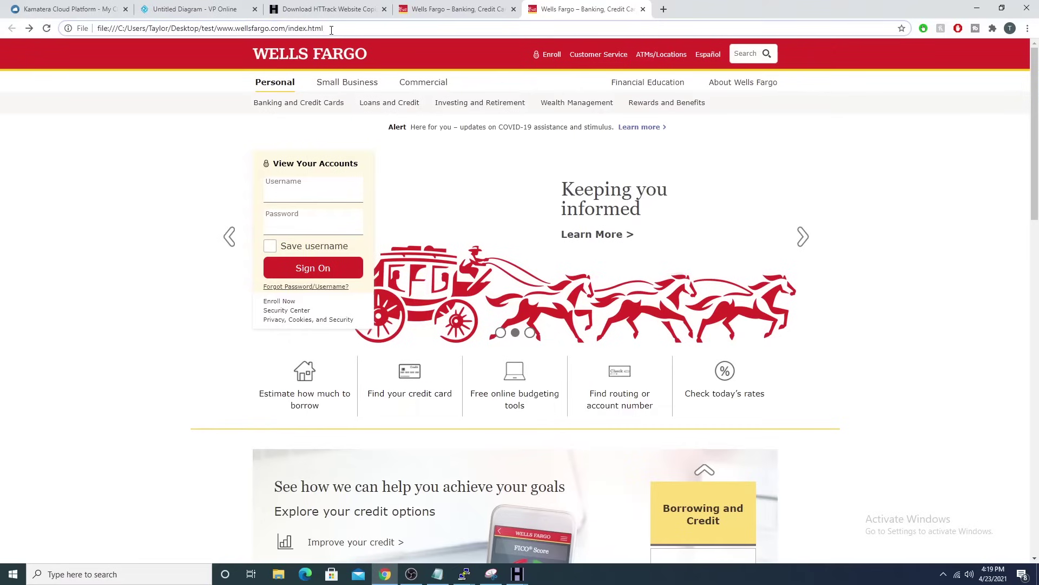
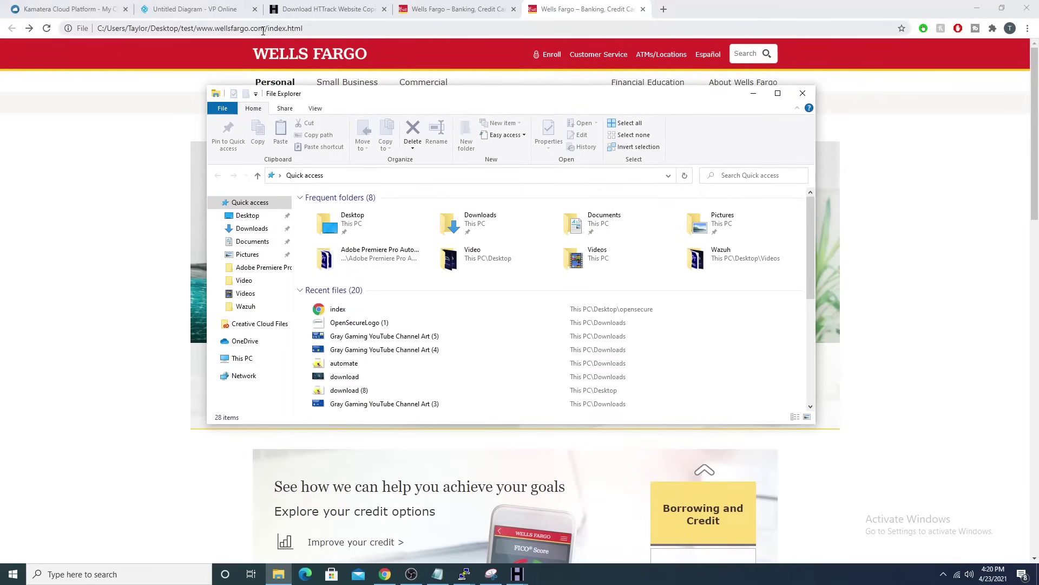
pyautogui.click(383, 175)
pyautogui.hotkey('ctrl', 'v')
pyautogui.press('Return')
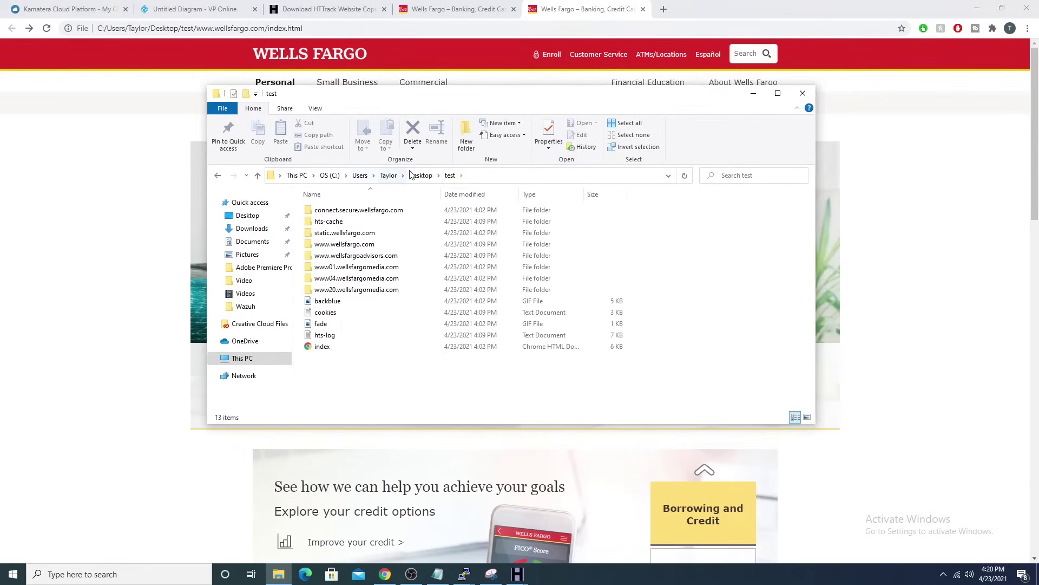
pyautogui.doubleClick(393, 249)
# - Browse the 68 mirrored files, then minimize File Explorer to reveal the cloned page
pyautogui.scroll(-15, 406, 293)
pyautogui.scroll(15, 407, 307)
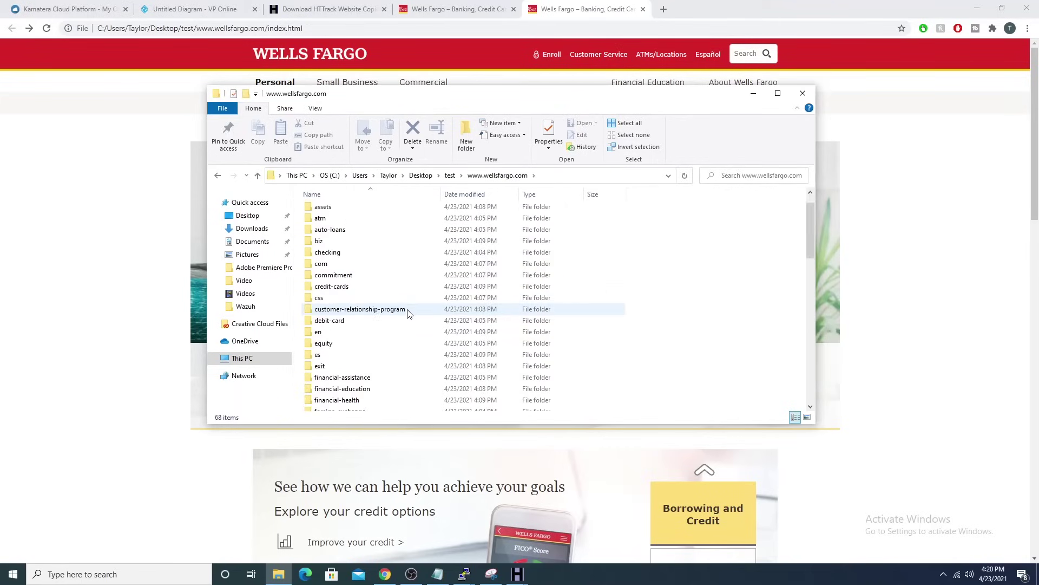
pyautogui.scroll(-10, 595, 303)
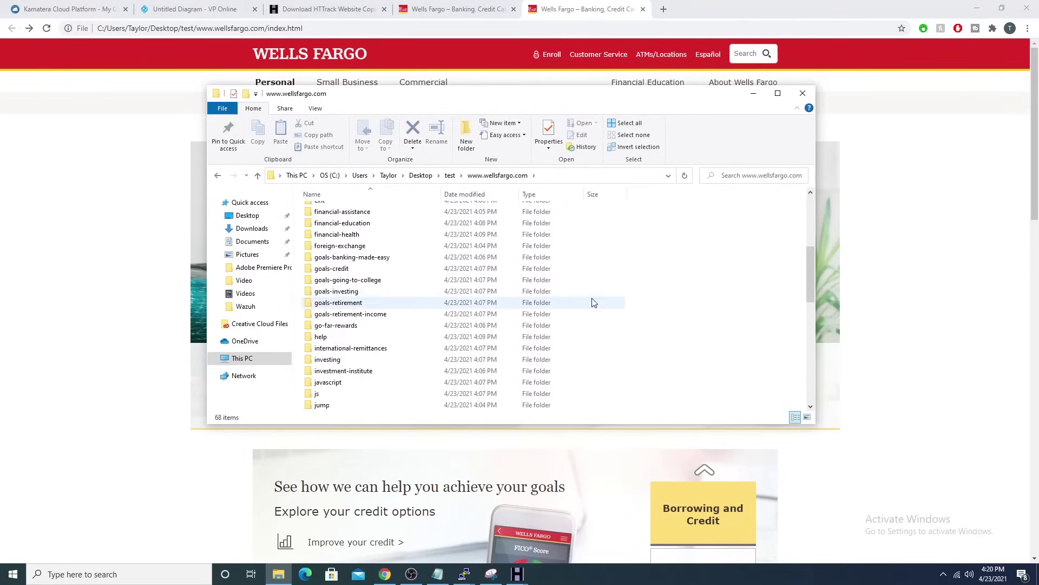
pyautogui.scroll(6, 598, 314)
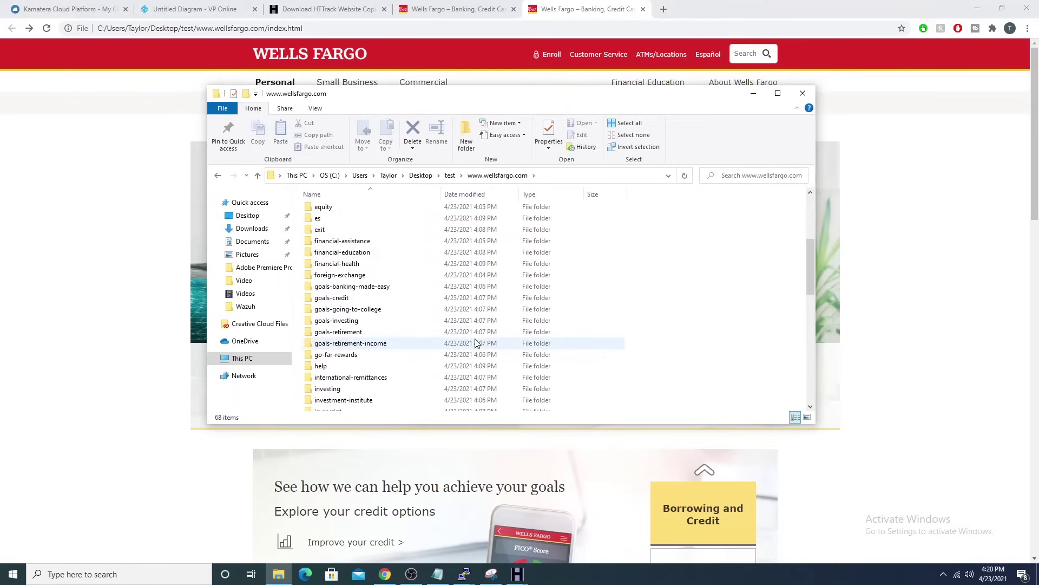
pyautogui.scroll(-5, 480, 333)
pyautogui.scroll(-3, 480, 333)
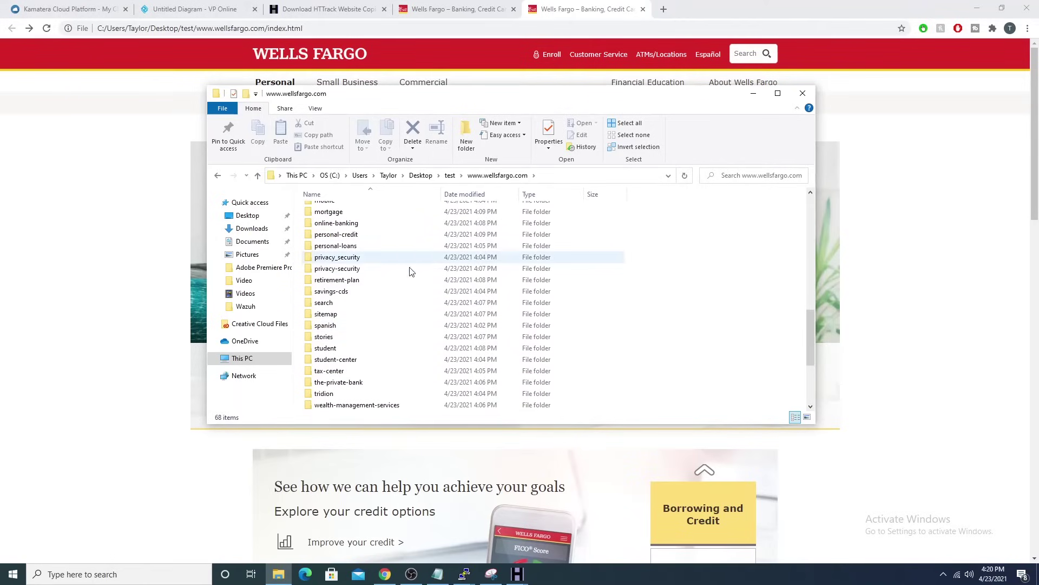
pyautogui.scroll(-3, 545, 314)
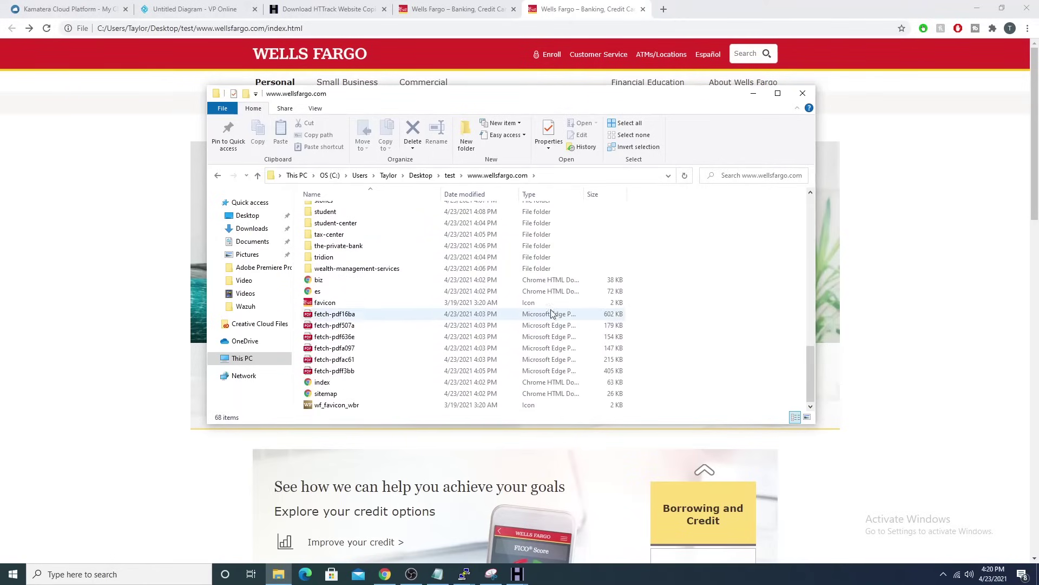
pyautogui.scroll(5, 542, 314)
pyautogui.scroll(10, 547, 311)
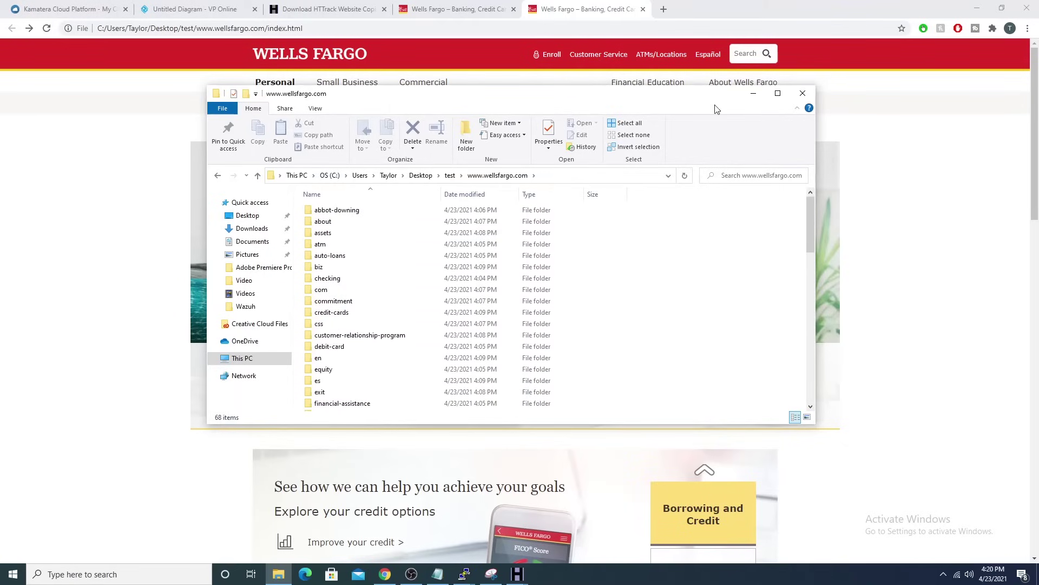
pyautogui.click(753, 94)
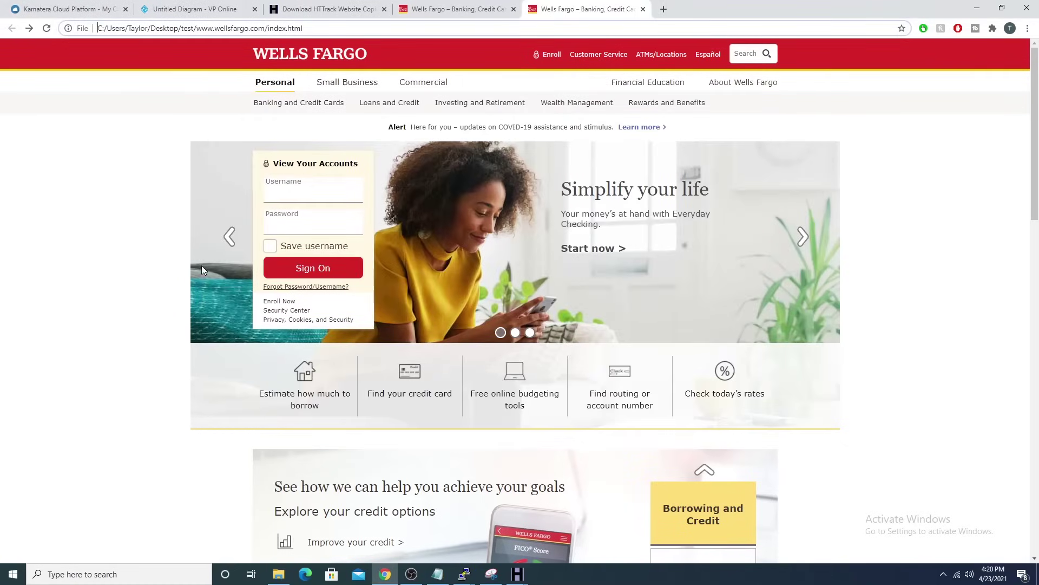
# - Scroll the local index.html page and select the Username box in View Your Accounts
pyautogui.scroll(-5, 900, 314)
pyautogui.scroll(5, 900, 328)
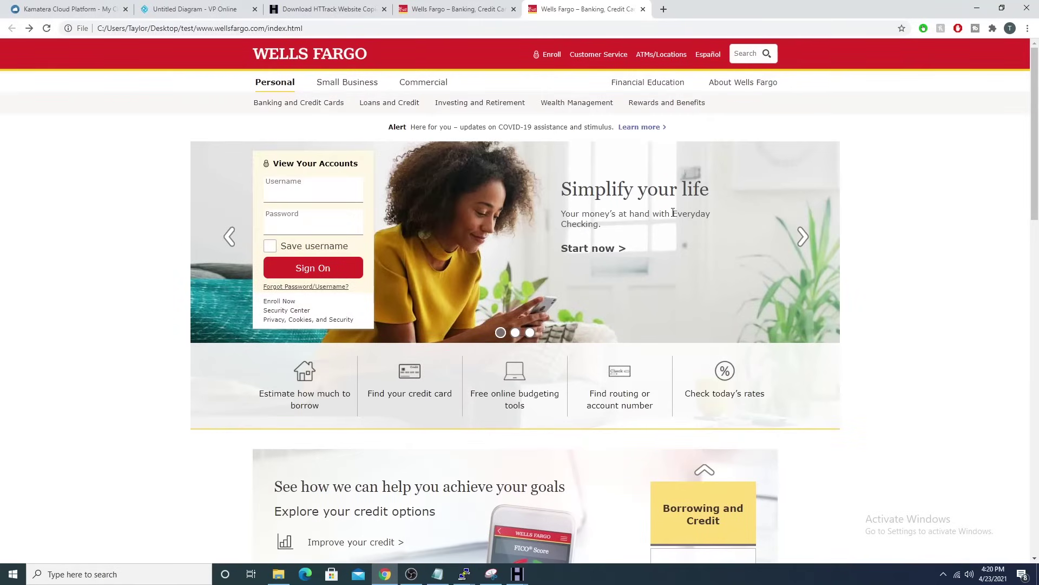
pyautogui.click(310, 187)
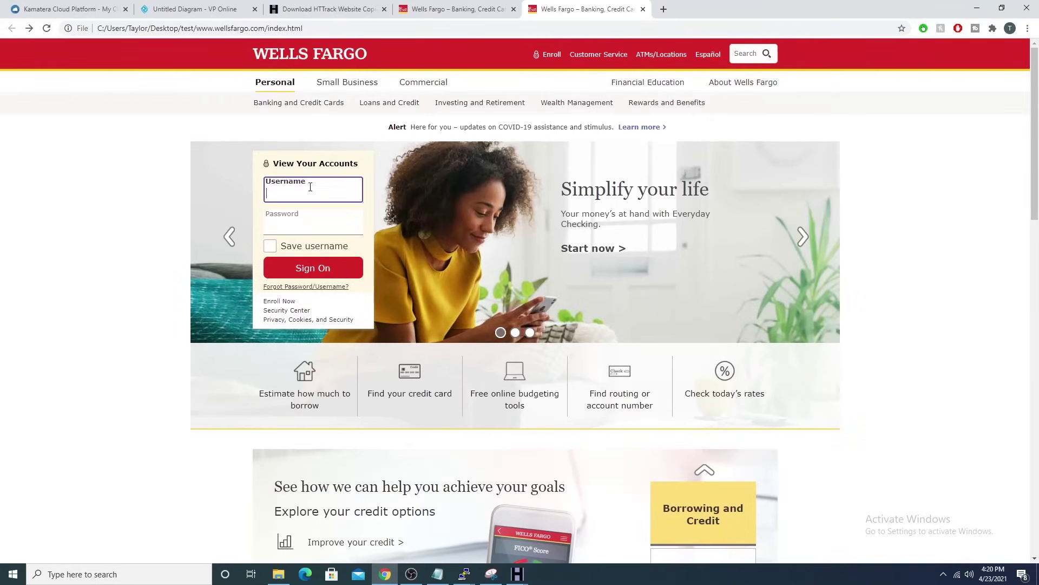
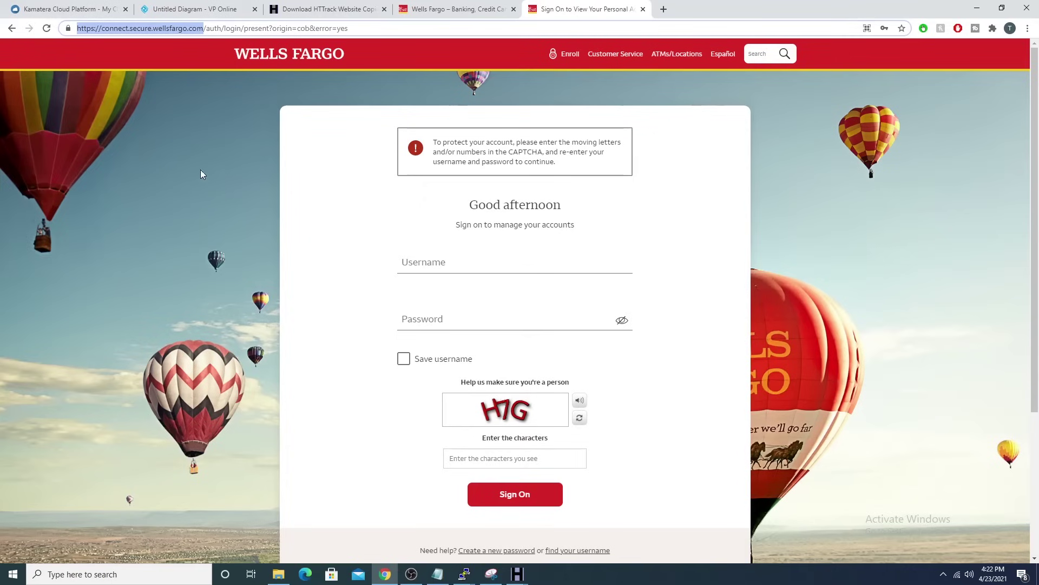
pyautogui.click(456, 260)
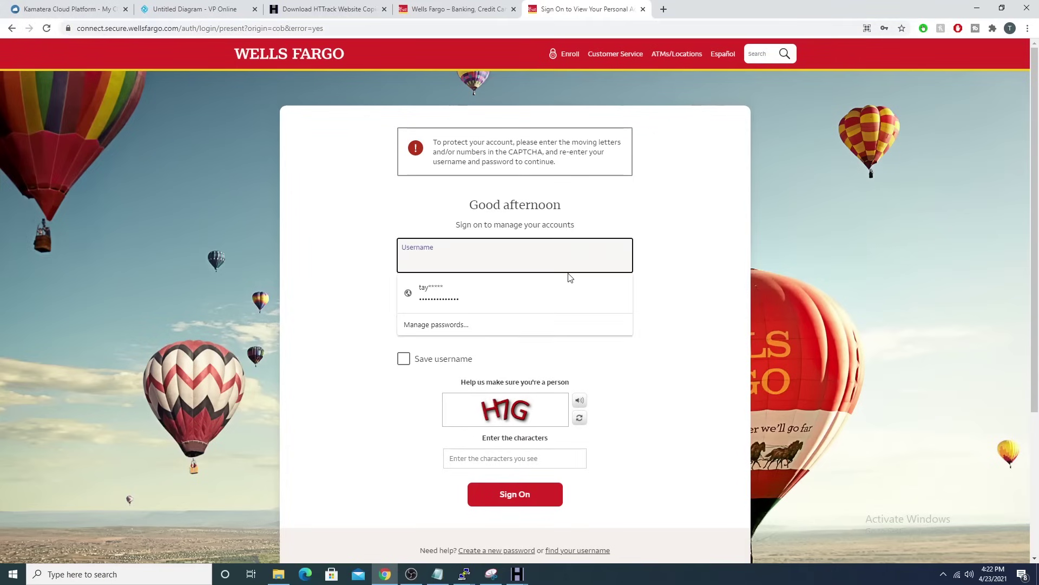
pyautogui.click(385, 233)
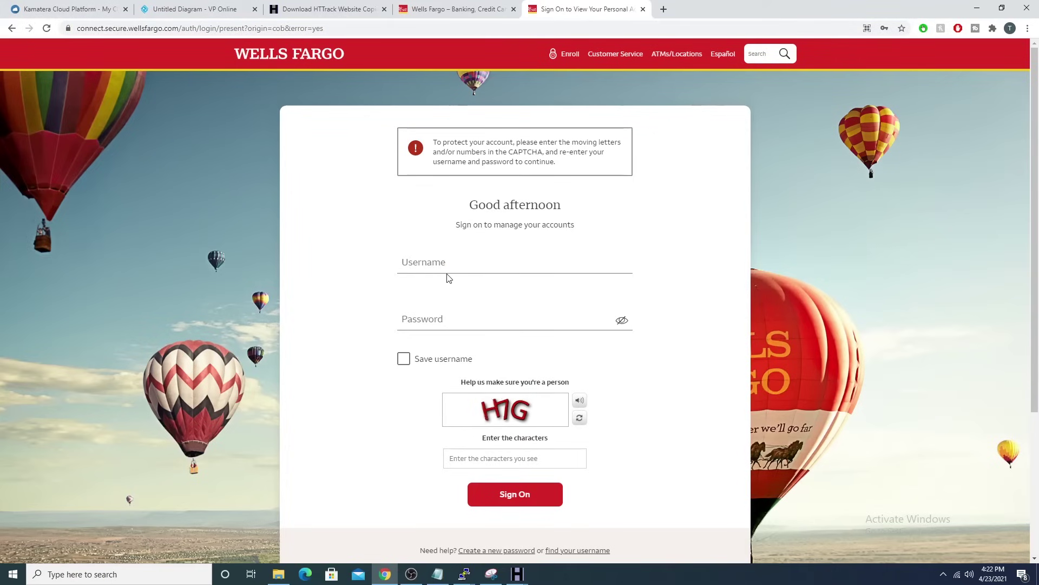
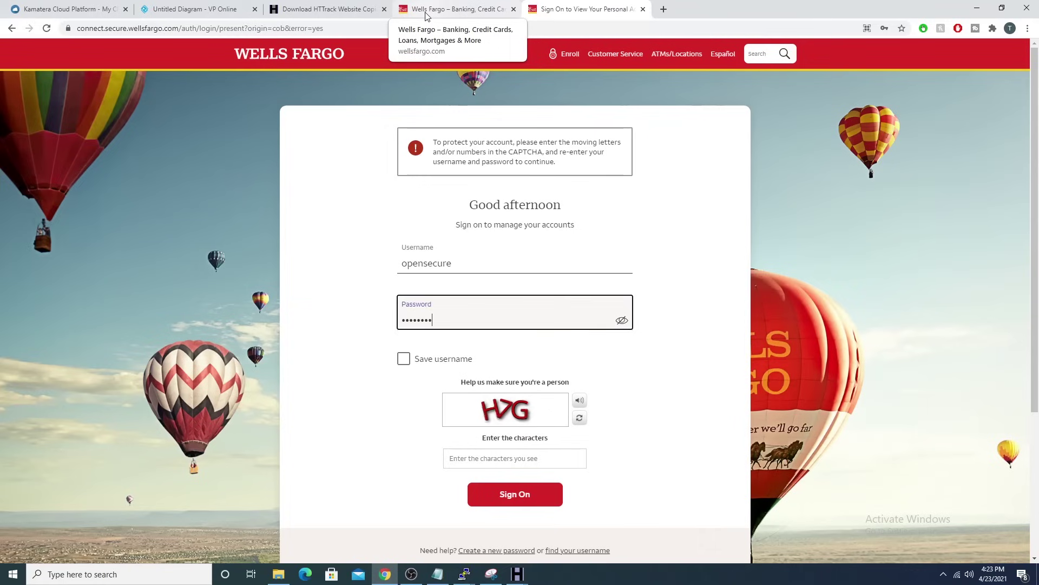
# - Switch to the 'Wells Fargo – Banking, Credit Cards' tab showing the wellsfargo.com home page
pyautogui.click(426, 11)
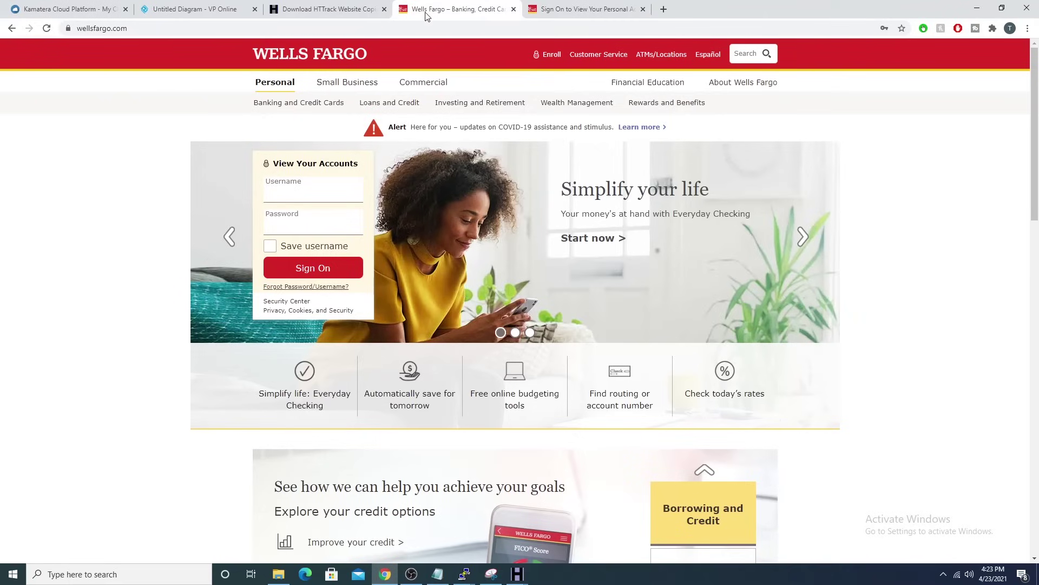